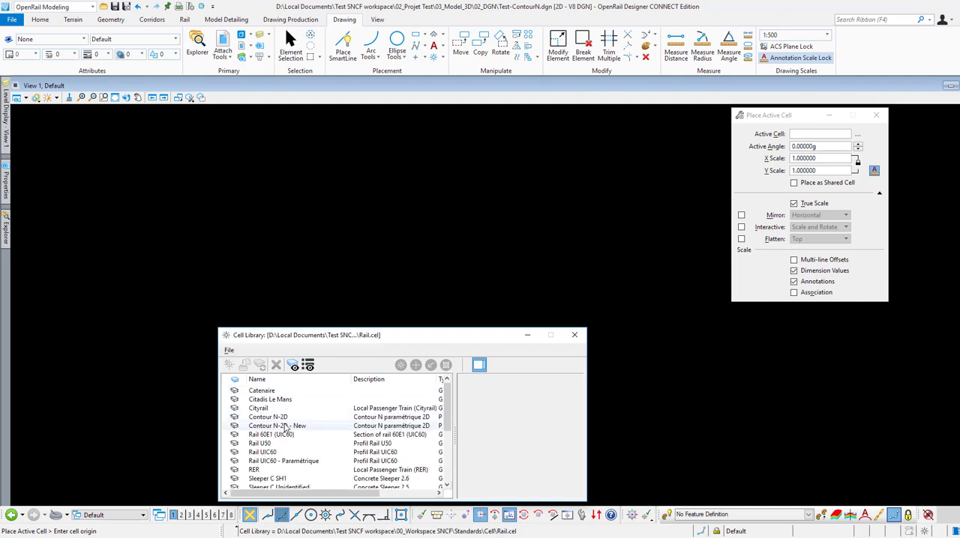
# Step: Place the parametric cell Contour N-2D - New with the CourbeG variation in the empty drawing
pyautogui.doubleClick(286, 426)
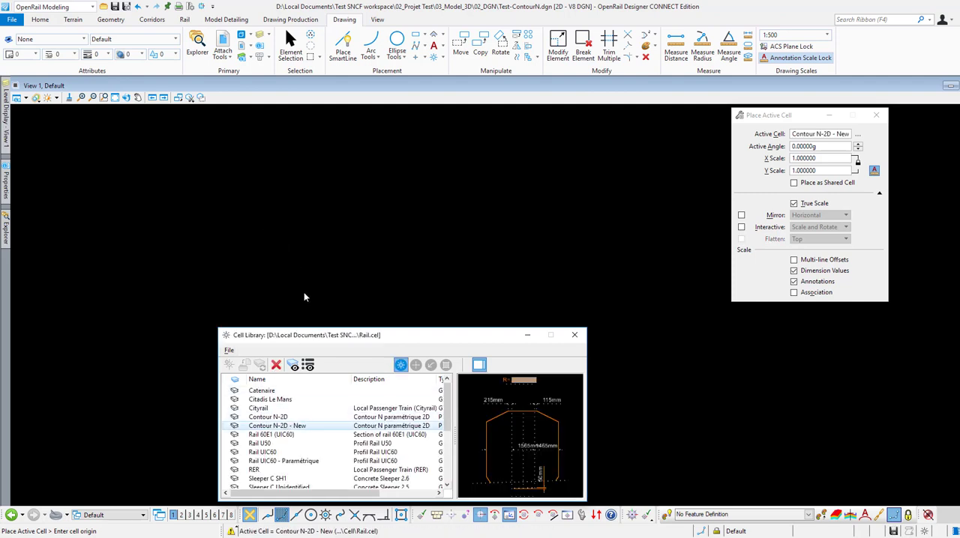
pyautogui.click(575, 336)
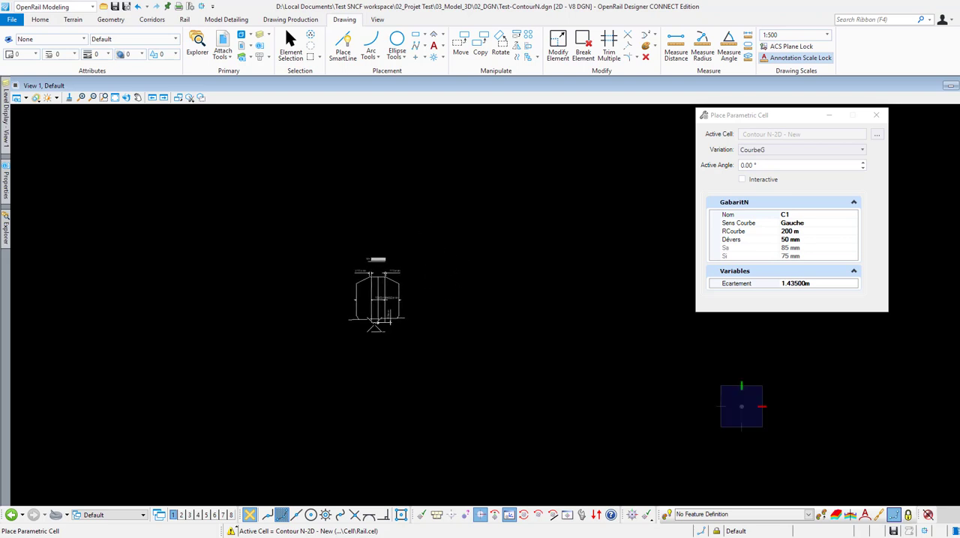
pyautogui.scroll(5, 360, 353)
pyautogui.click(341, 384)
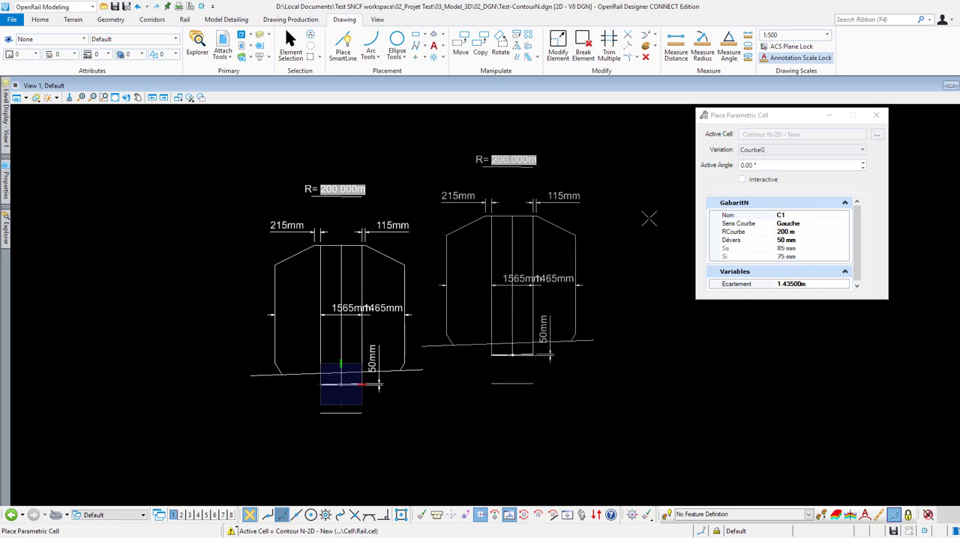
# Step: Place a second contour cell beside the first with variation CourbeD, RCourbe 160 m and Dévers 100 mm
pyautogui.click(762, 150)
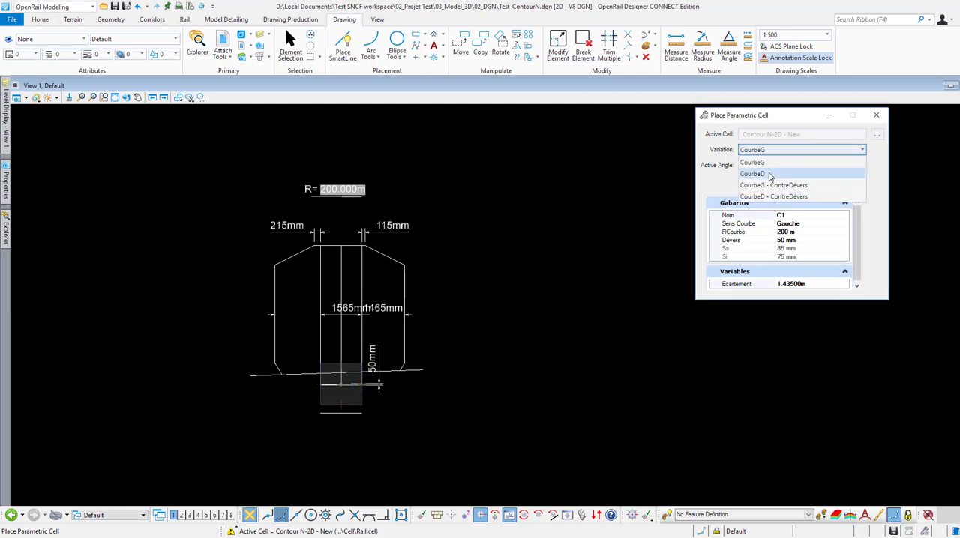
pyautogui.click(769, 174)
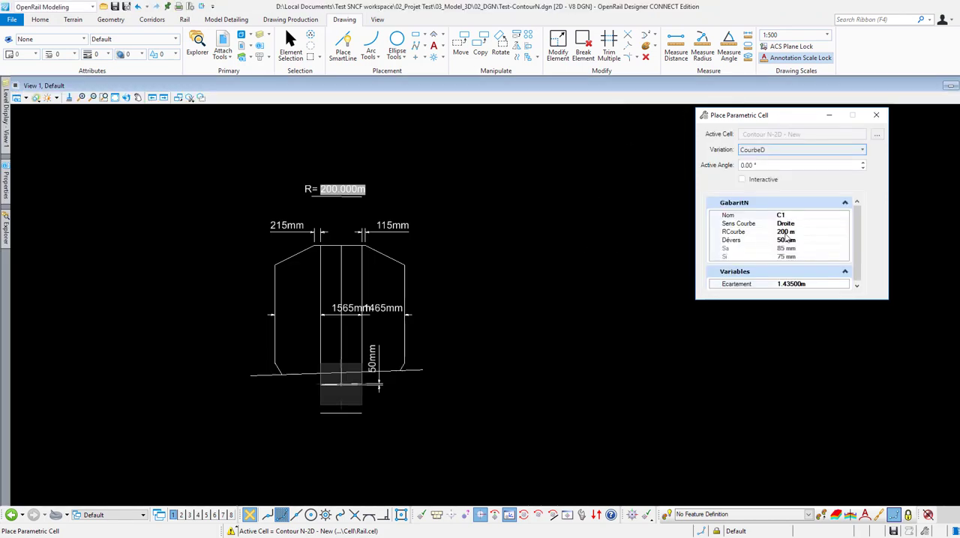
pyautogui.click(784, 232)
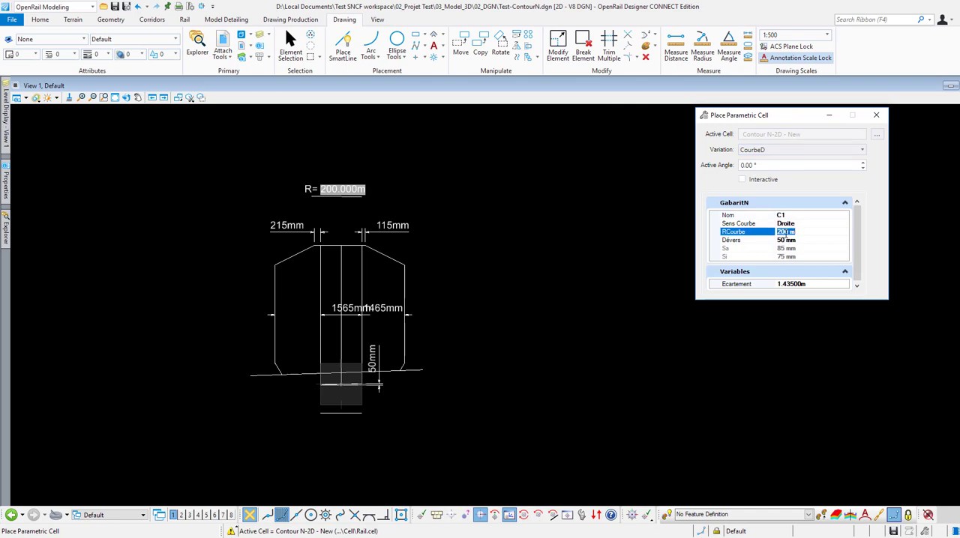
pyautogui.write('160')
pyautogui.click(779, 241)
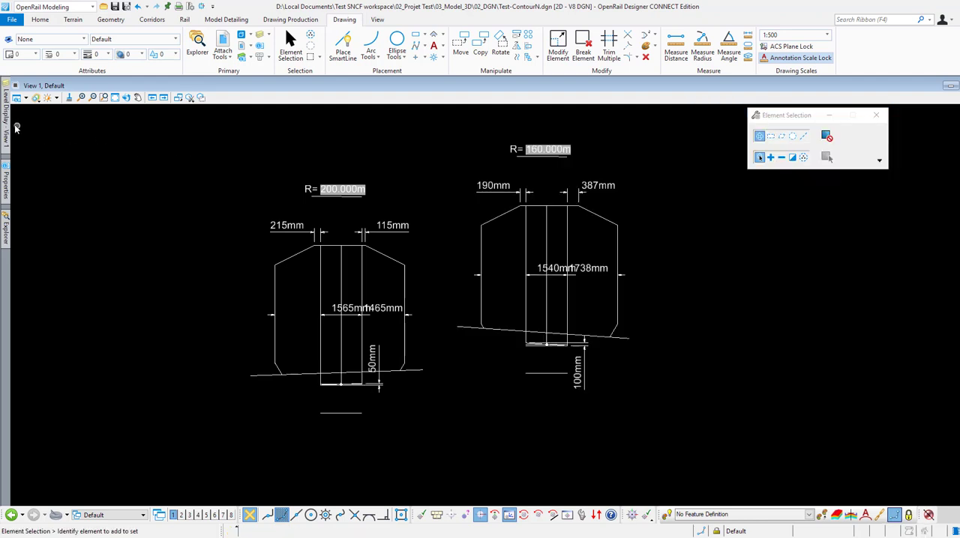
# Step: Toggle the display of the GabaritN_Construction and GabaritN levels off and back on
pyautogui.moveTo(6, 129)
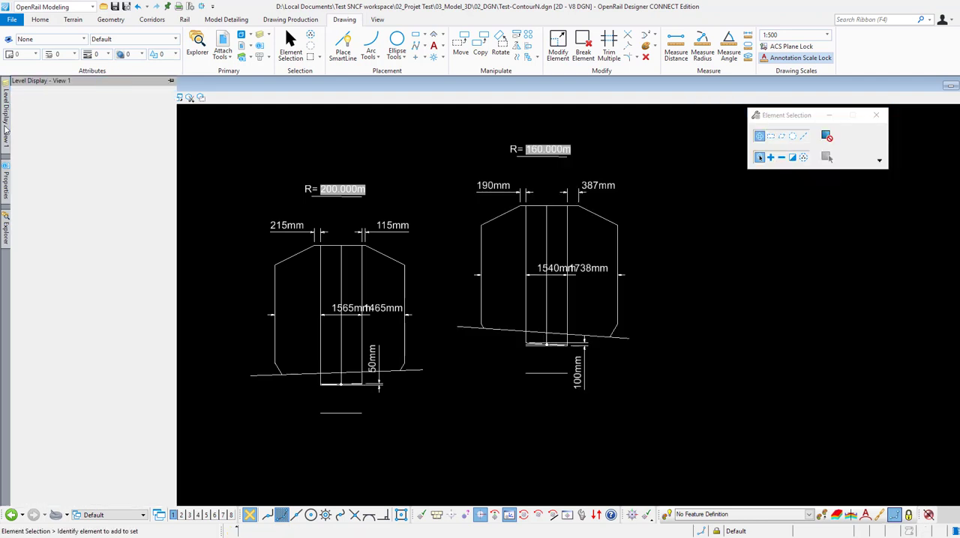
pyautogui.click(55, 259)
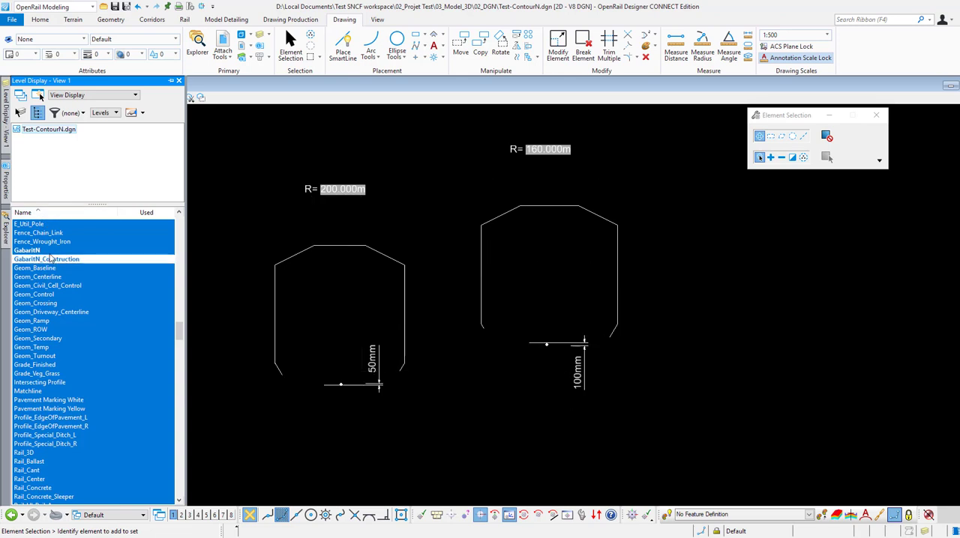
pyautogui.click(48, 252)
pyautogui.click(48, 253)
pyautogui.click(48, 260)
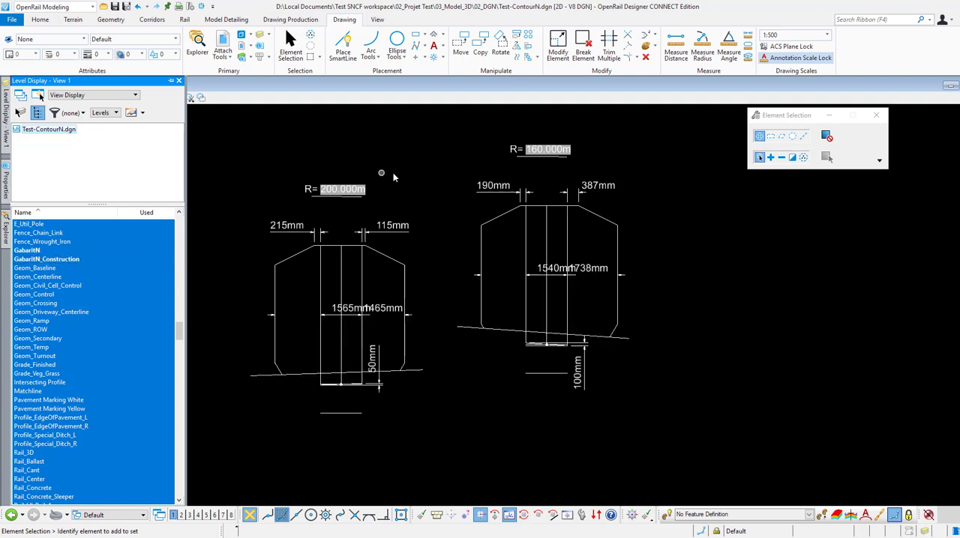
# Step: Set the Dévers of the 200 m radius contour to 80 mm in its element properties
pyautogui.click(348, 247)
pyautogui.click(194, 197)
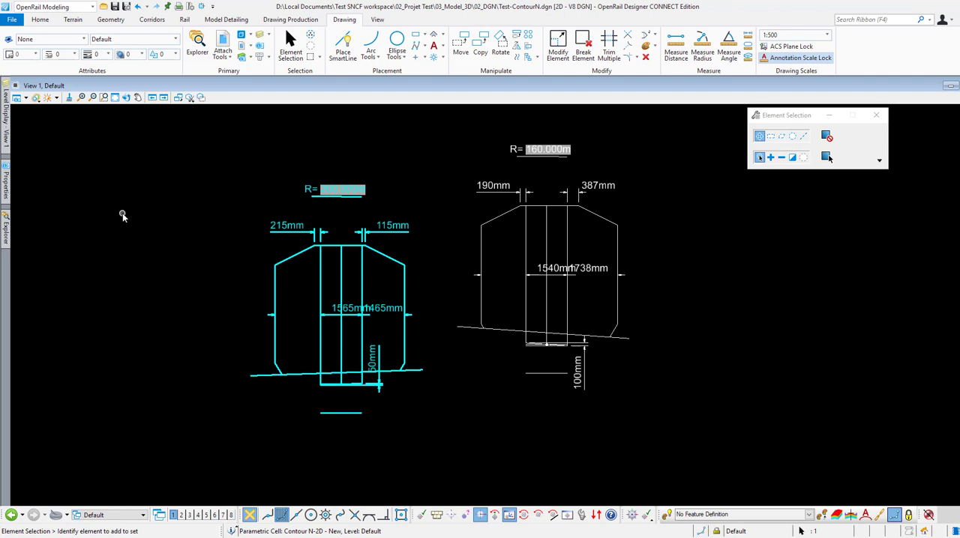
pyautogui.moveTo(7, 184)
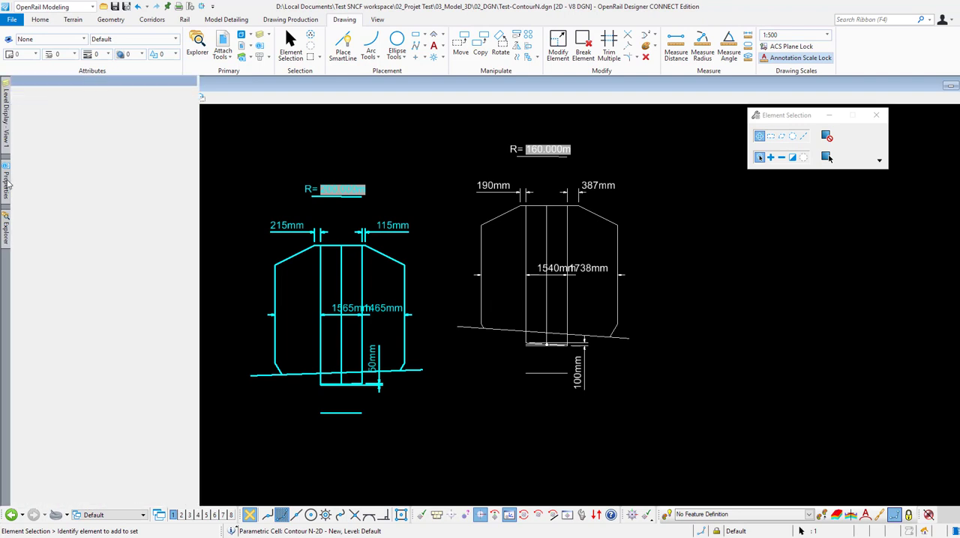
pyautogui.click(84, 109)
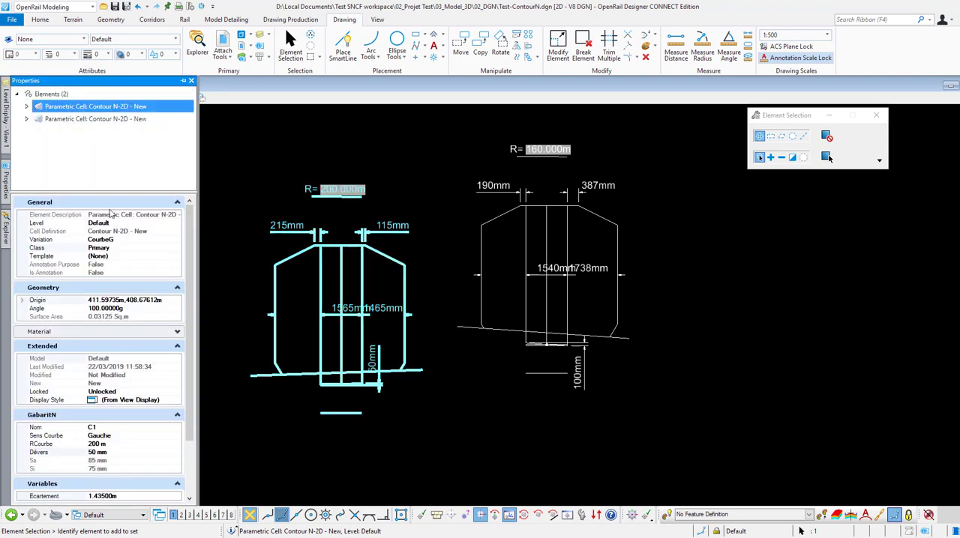
pyautogui.scroll(-3, 121, 293)
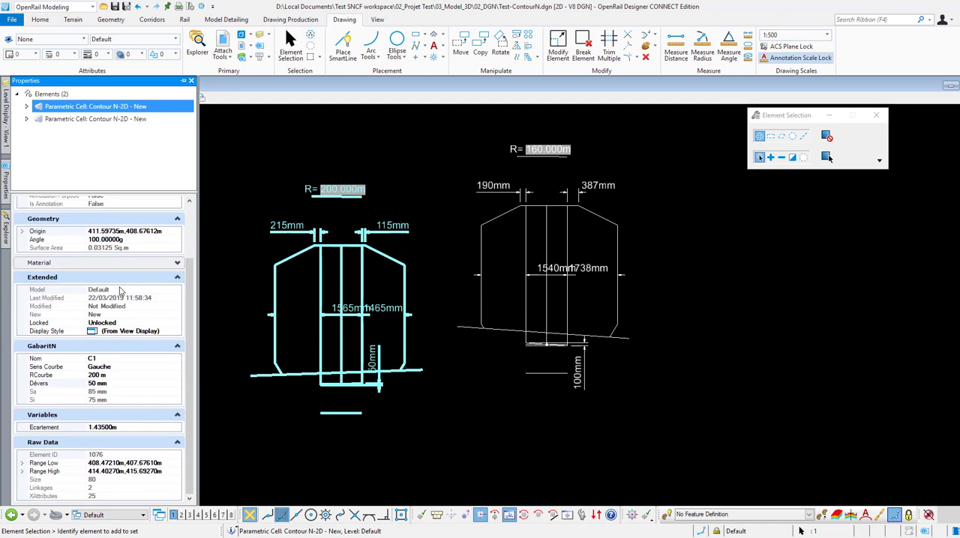
pyautogui.click(117, 369)
pyautogui.click(120, 379)
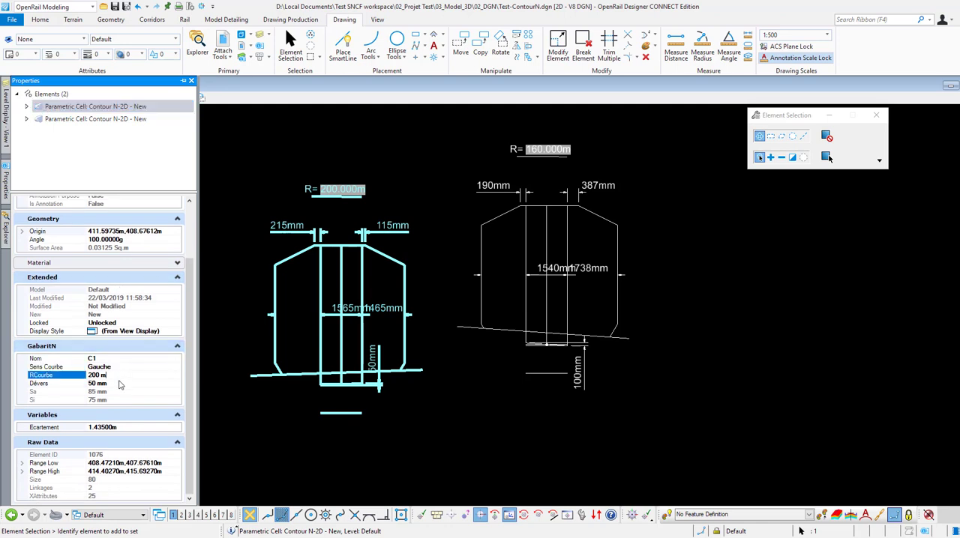
pyautogui.click(120, 384)
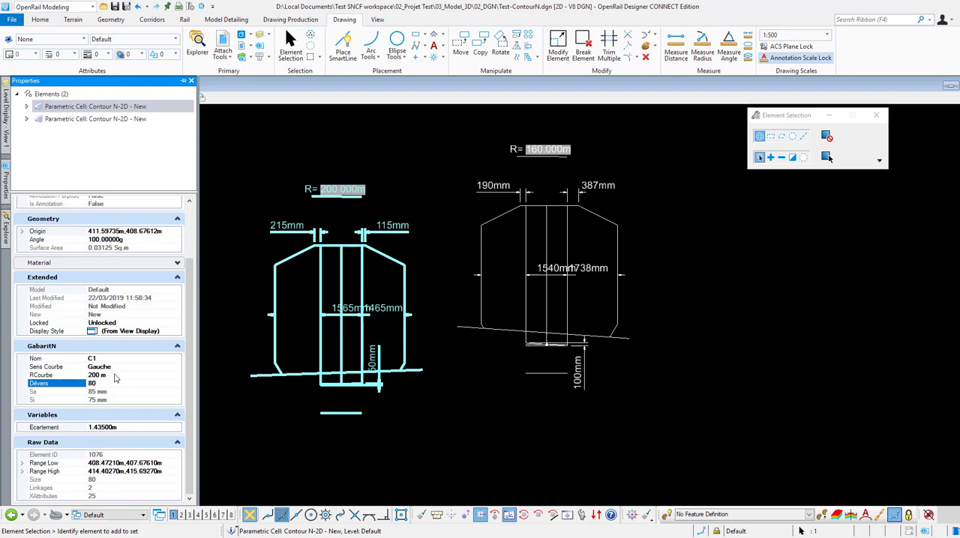
pyautogui.click(115, 375)
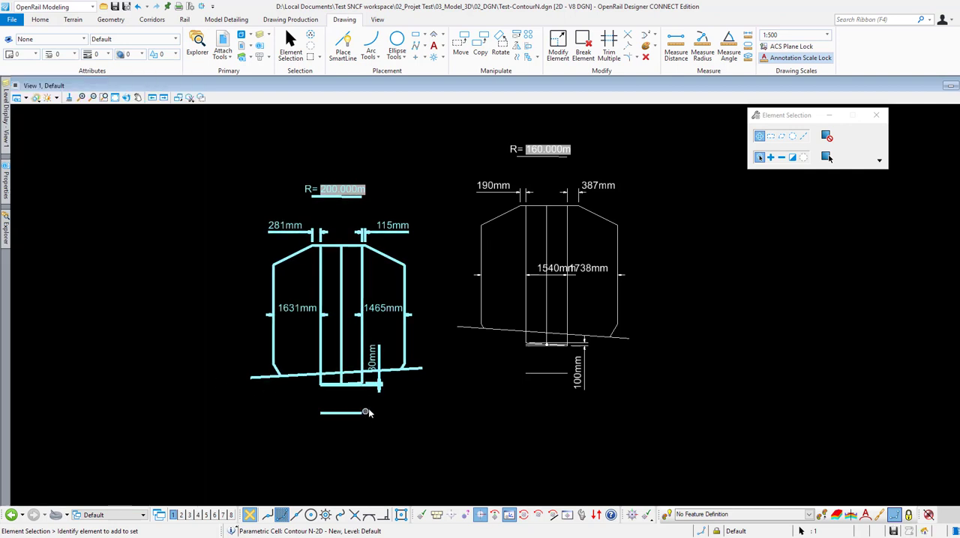
pyautogui.click(394, 409)
# Step: Locate both contours through their GabaritN items and examine the item properties of the 160 m radius contour
pyautogui.scroll(2, 390, 411)
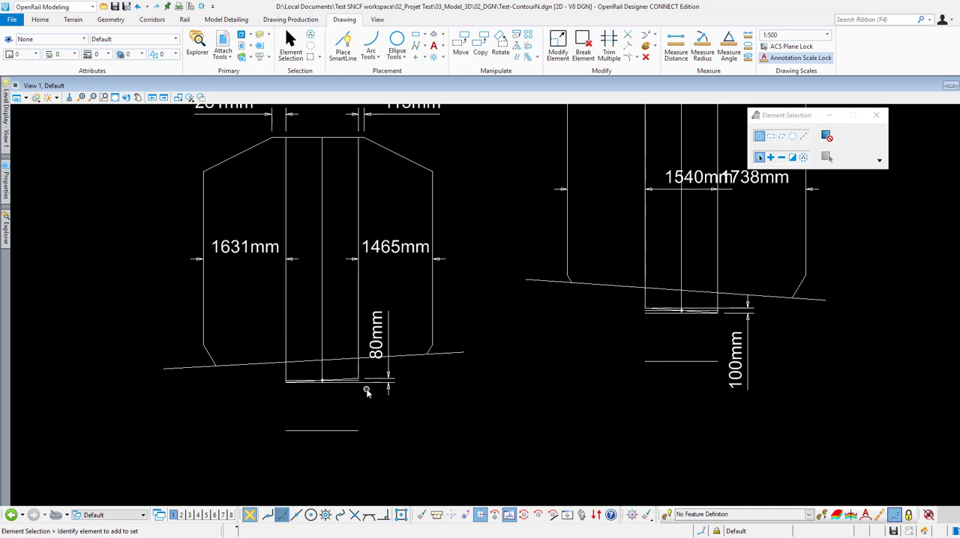
pyautogui.scroll(-2, 383, 413)
pyautogui.moveTo(388, 416)
pyautogui.mouseDown(button='middle')
pyautogui.moveTo(402, 416)
pyautogui.moveTo(387, 461)
pyautogui.mouseUp(button='middle')
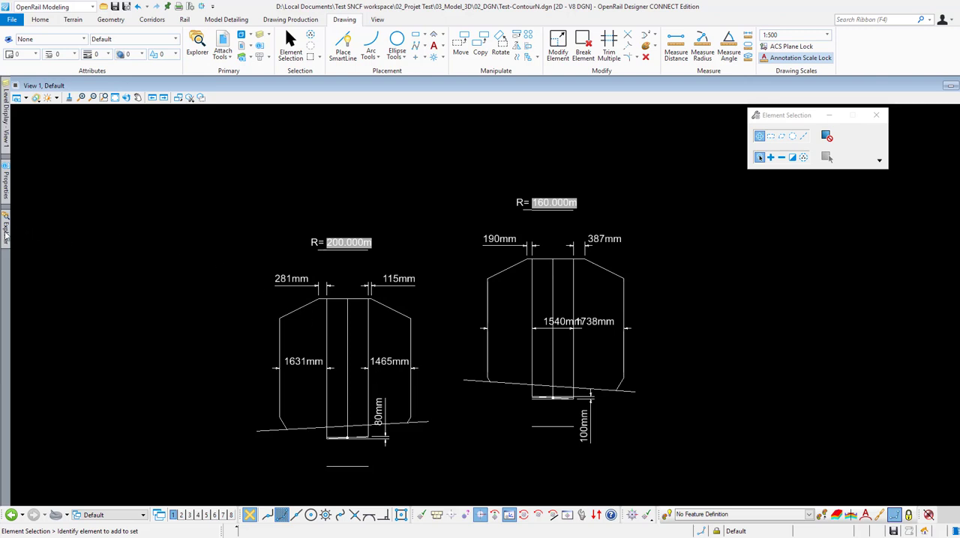
pyautogui.moveTo(6, 234)
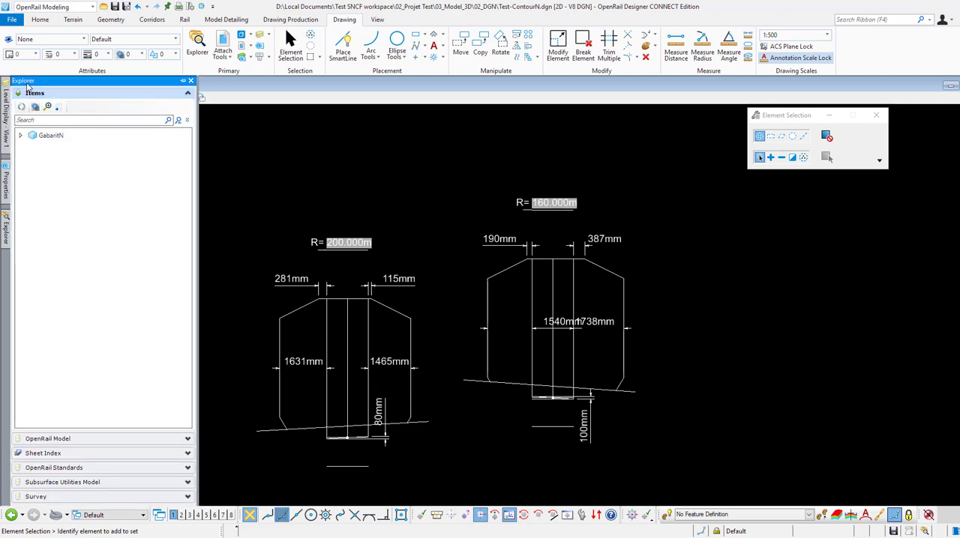
pyautogui.click(22, 135)
pyautogui.click(59, 148)
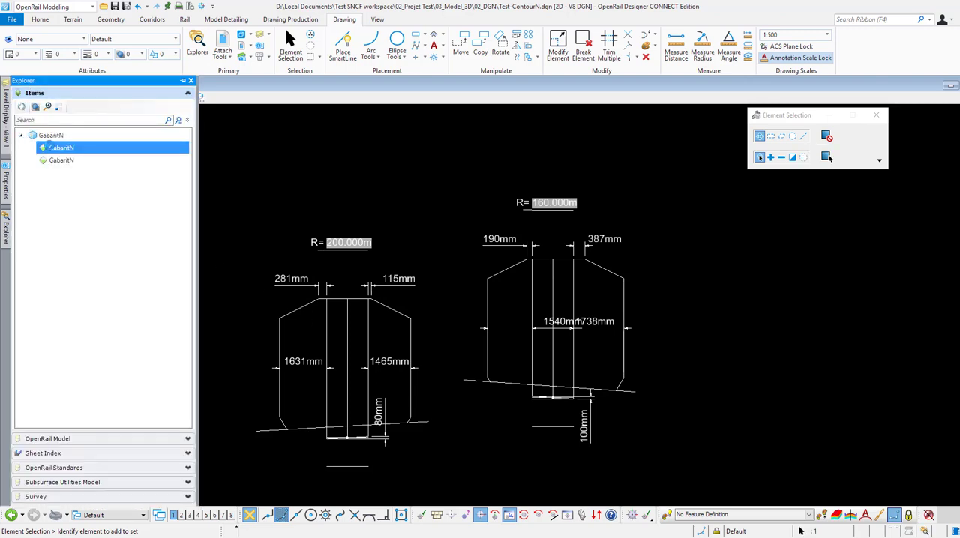
pyautogui.click(63, 161)
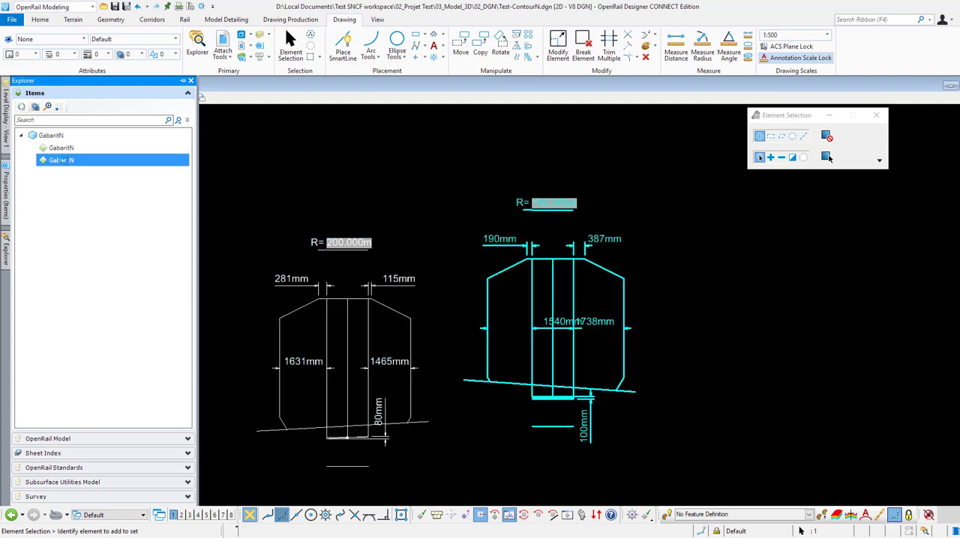
pyautogui.click(4, 186)
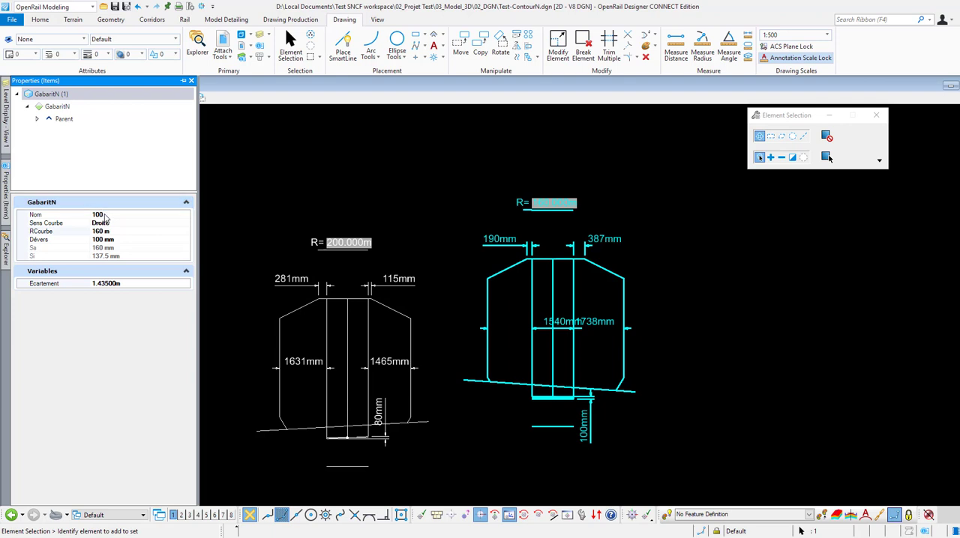
pyautogui.click(251, 170)
pyautogui.moveTo(251, 170); pyautogui.dragTo(241, 188, button='middle')
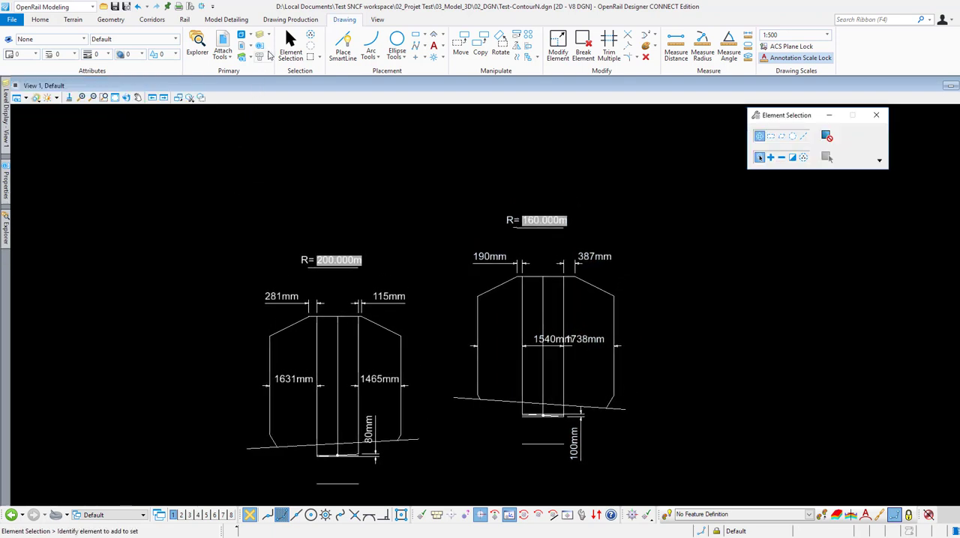
# Step: Start a Text Favorite label using SNCF GabaritN, with its leader attached to the midpoint of the 160 m contour's top edge
pyautogui.click(290, 19)
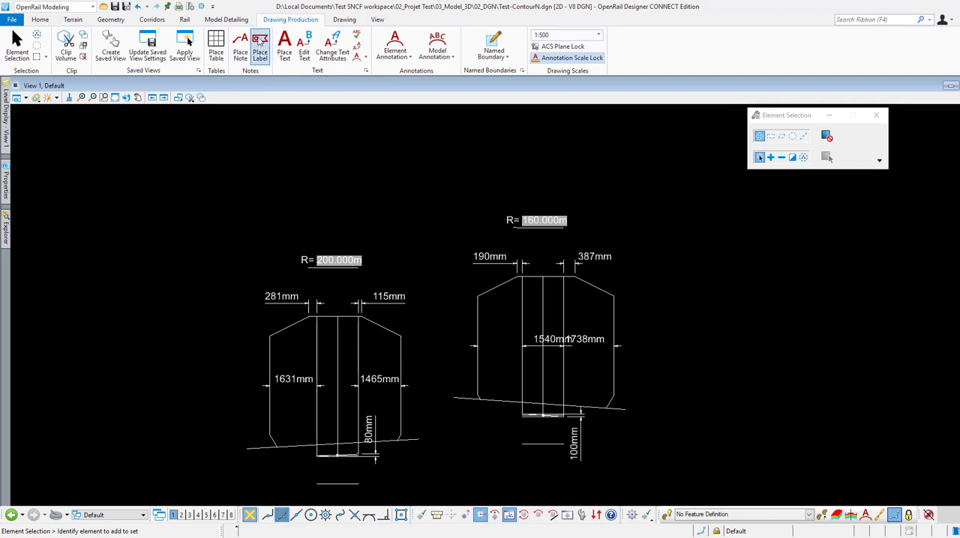
pyautogui.click(260, 46)
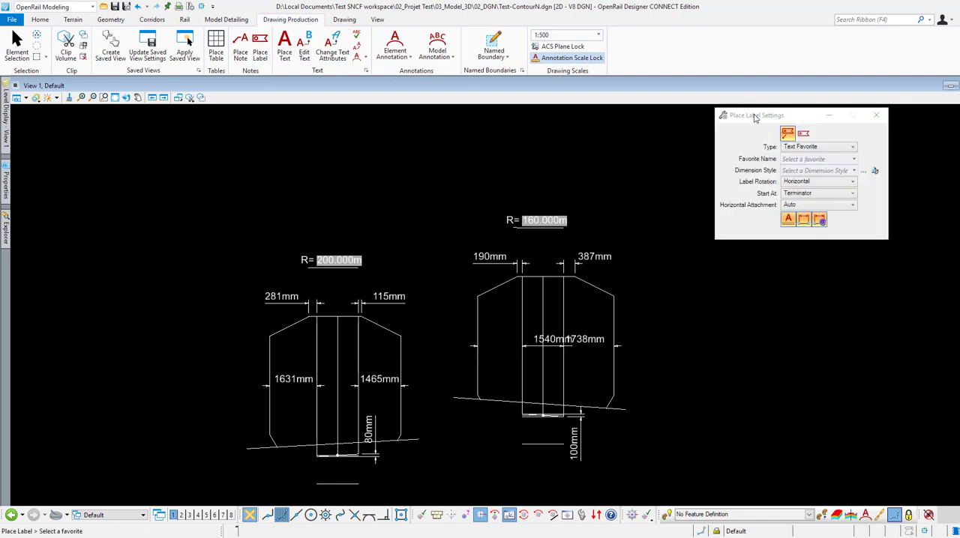
pyautogui.click(823, 147)
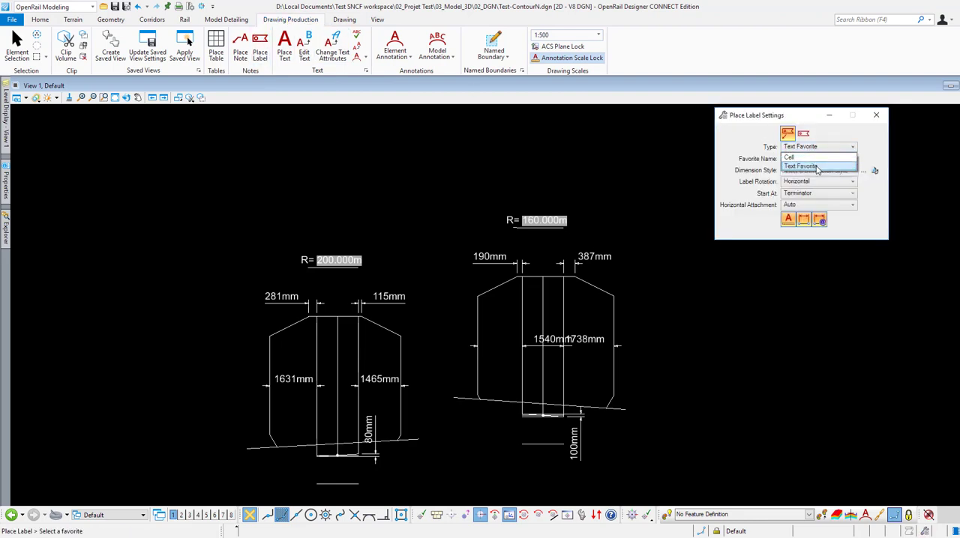
pyautogui.click(817, 167)
pyautogui.click(854, 160)
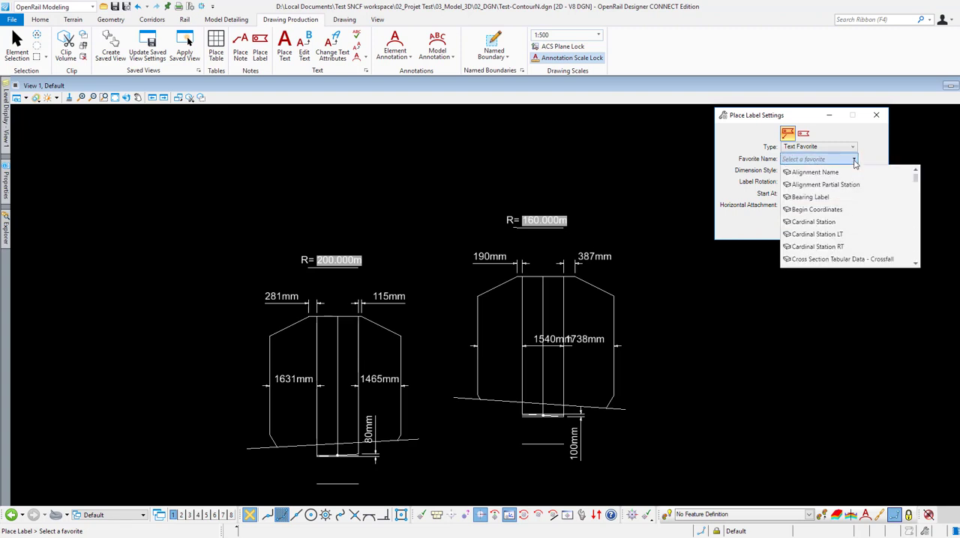
pyautogui.moveTo(916, 181); pyautogui.dragTo(914, 226)
pyautogui.click(813, 185)
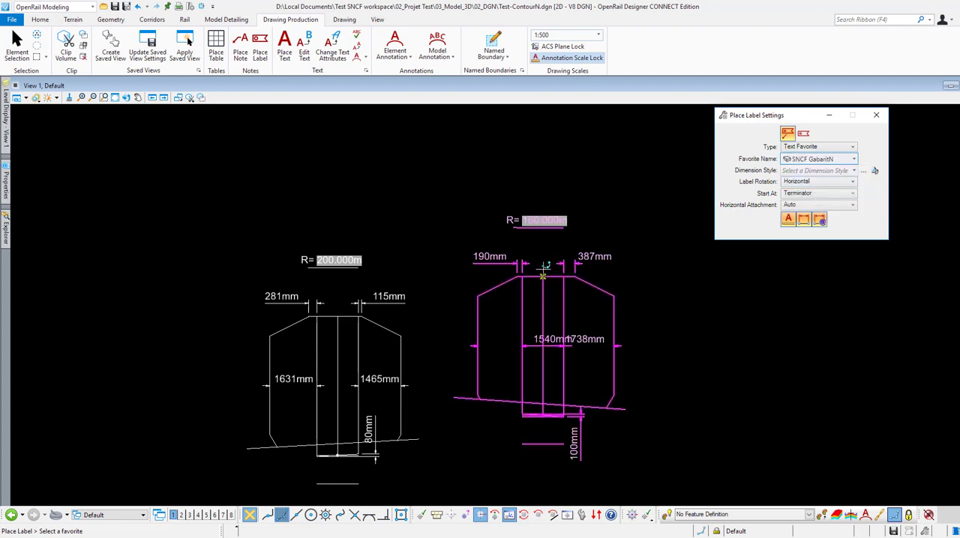
pyautogui.click(543, 276)
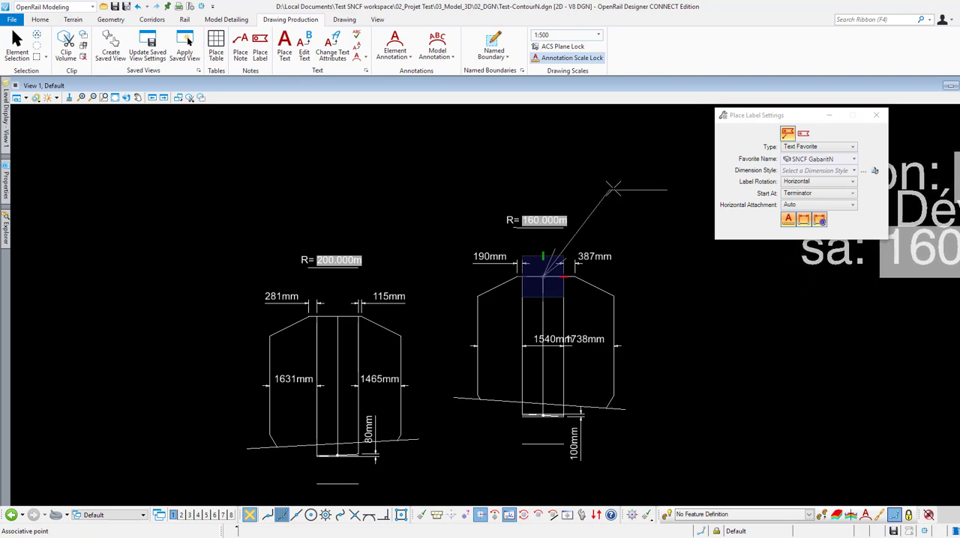
# Step: Set the annotation scale to 1:100 and place the label above and to the right of the 160 m radius contour
pyautogui.click(599, 35)
pyautogui.scroll(-3, 579, 107)
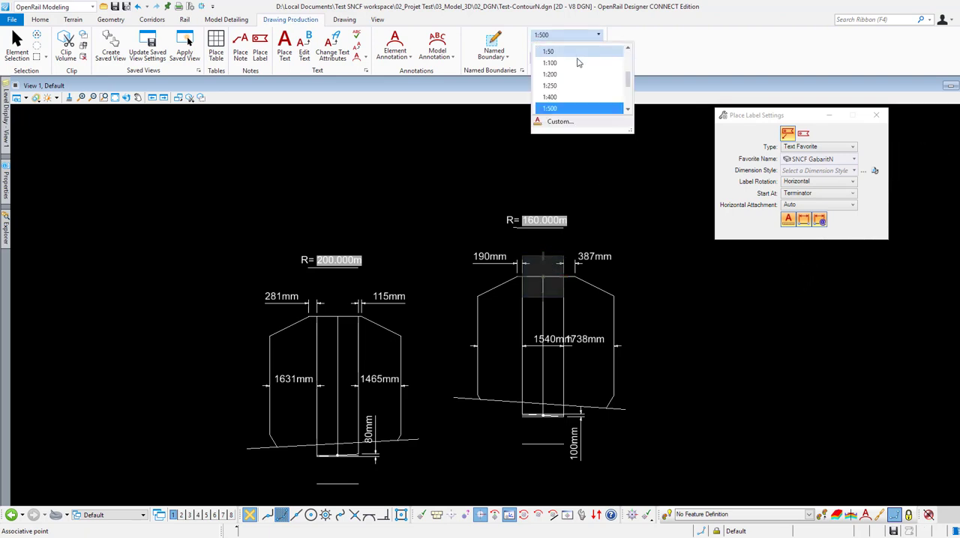
pyautogui.click(579, 107)
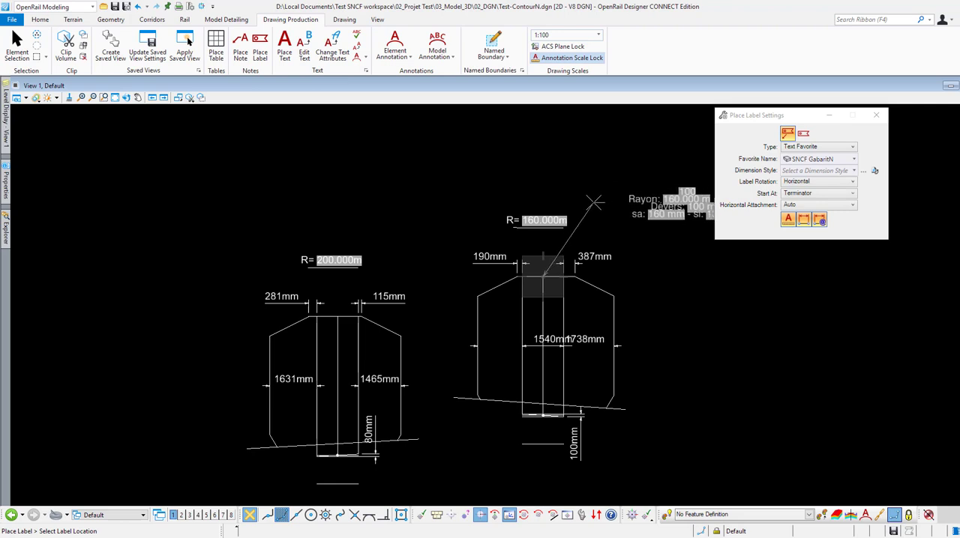
pyautogui.click(598, 201)
pyautogui.moveTo(598, 185); pyautogui.dragTo(529, 162, button='middle')
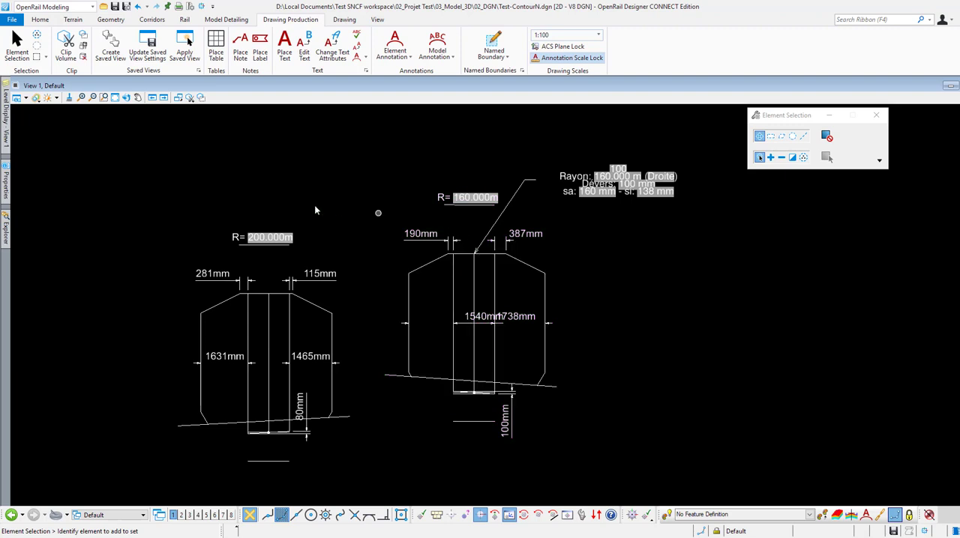
# Step: Set the 160 m radius contour's Nom to Exemple Droite and its Dévers to -30 mm in its GabaritN item properties
pyautogui.click(7, 229)
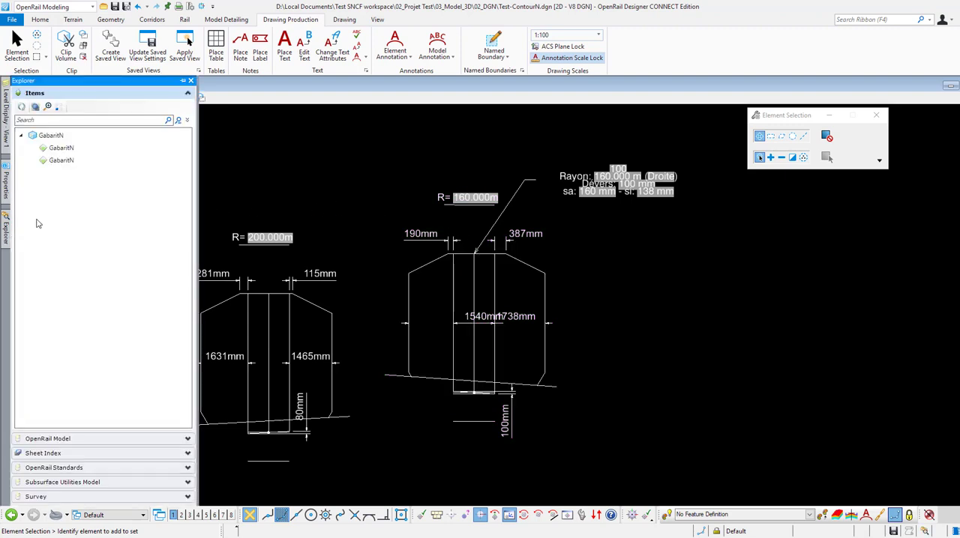
pyautogui.click(61, 161)
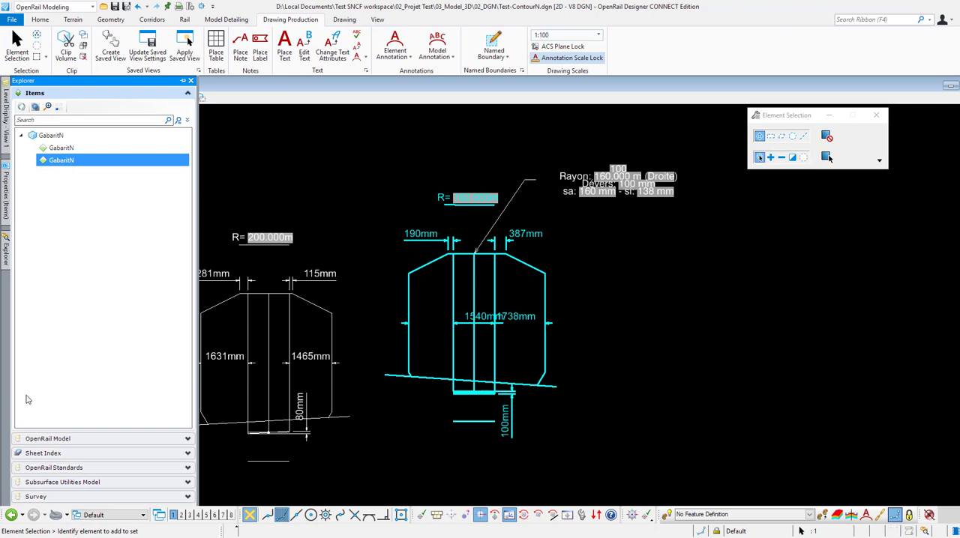
pyautogui.click(6, 191)
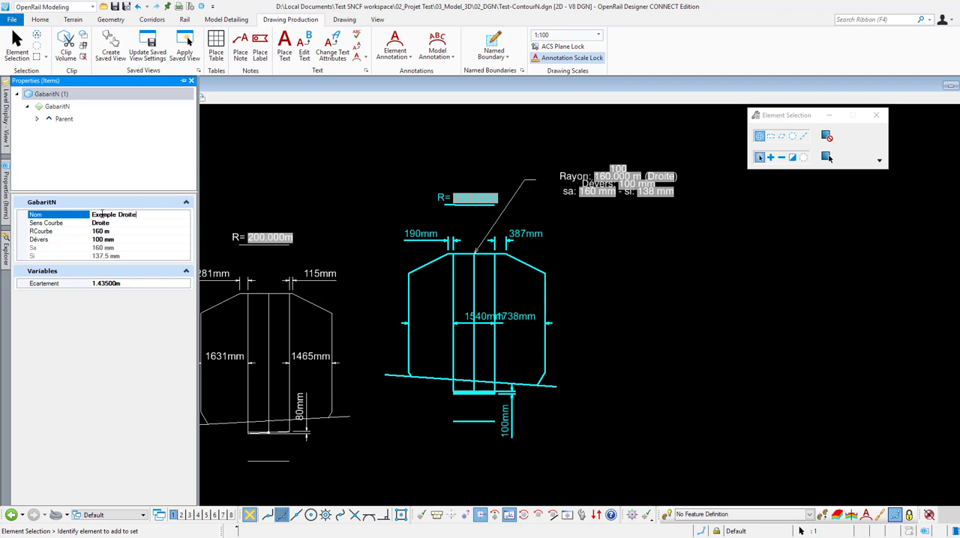
pyautogui.click(103, 240)
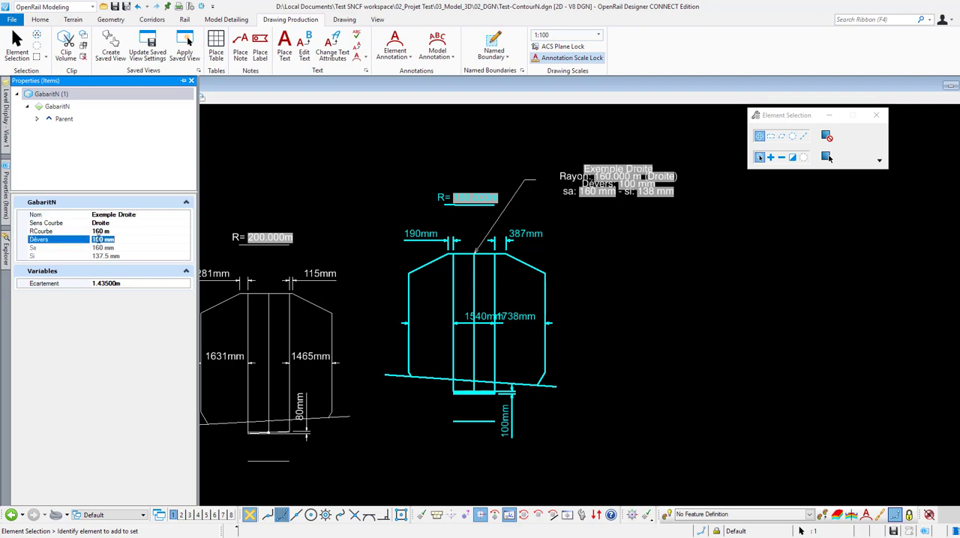
pyautogui.press('BackSpace')
pyautogui.press('Return')
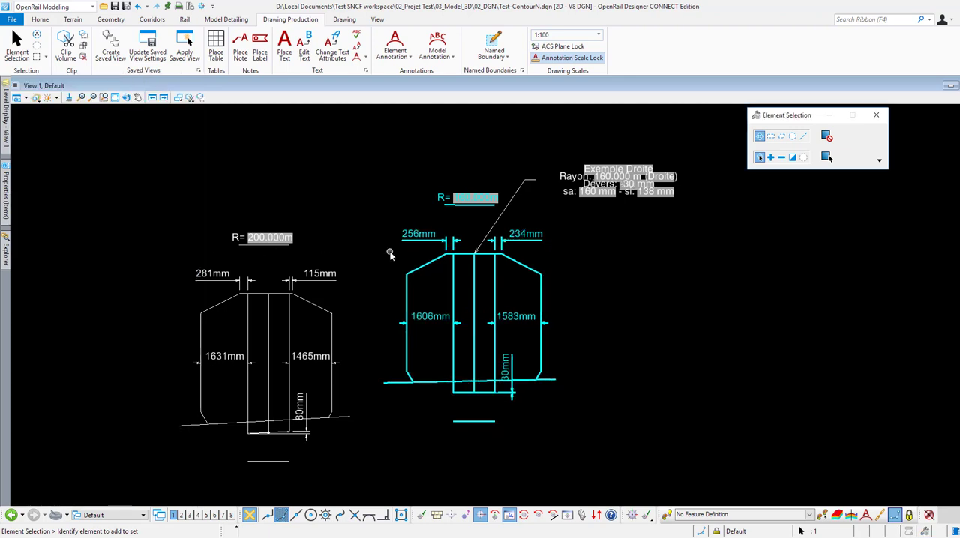
pyautogui.moveTo(381, 260); pyautogui.dragTo(367, 265, button='middle')
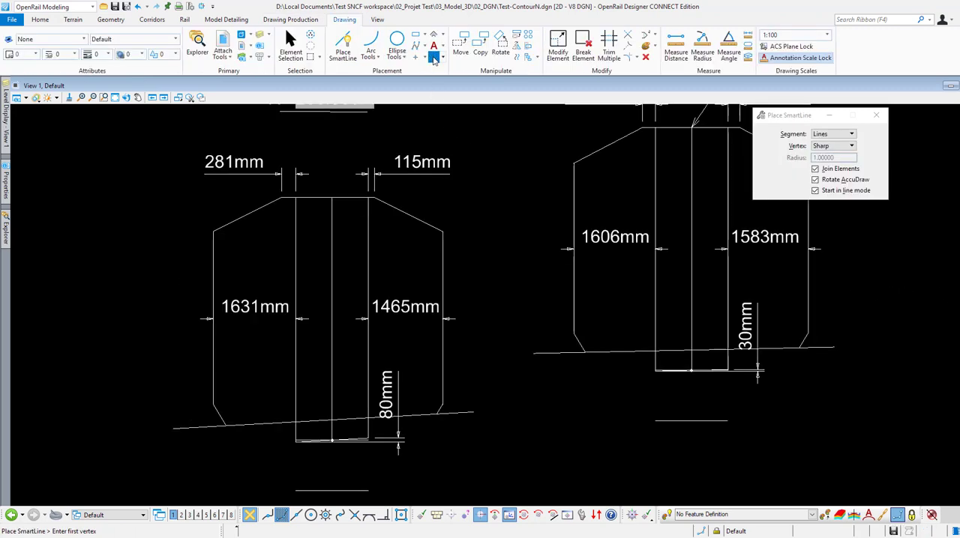
# Step: Choose the Traverse B440 - UIC60 cell from the Rail.cel library for placement and move the library window clear of the contours
pyautogui.click(434, 58)
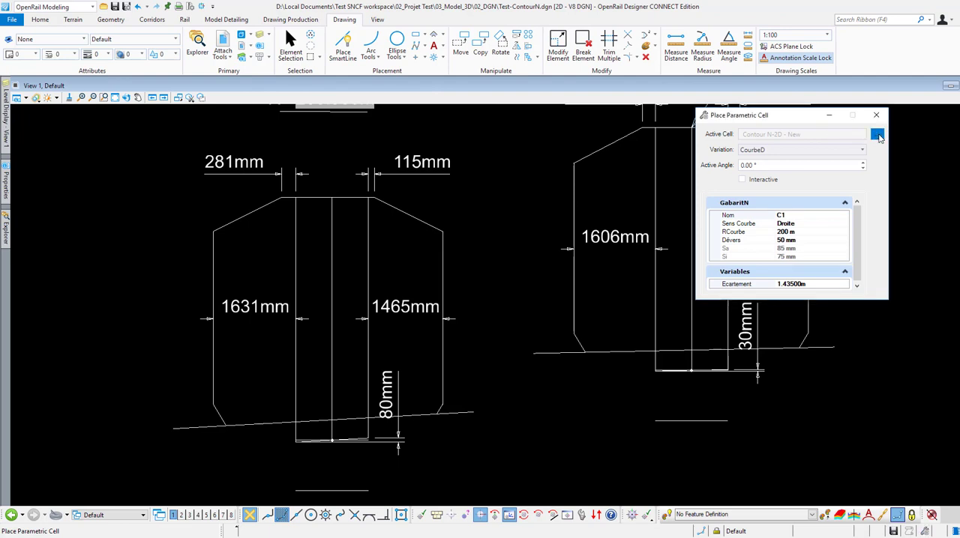
pyautogui.click(877, 135)
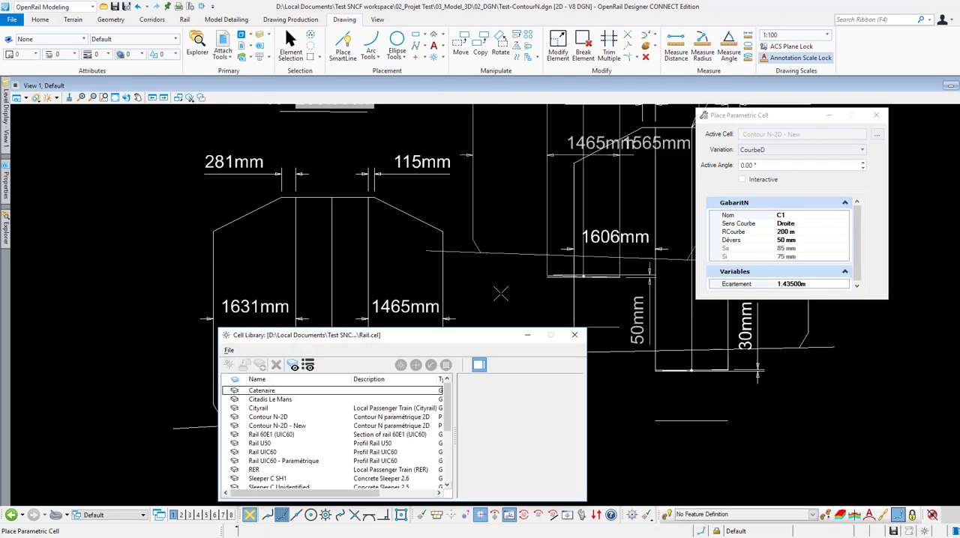
pyautogui.scroll(-1, 337, 441)
pyautogui.scroll(-2, 337, 441)
pyautogui.doubleClick(337, 436)
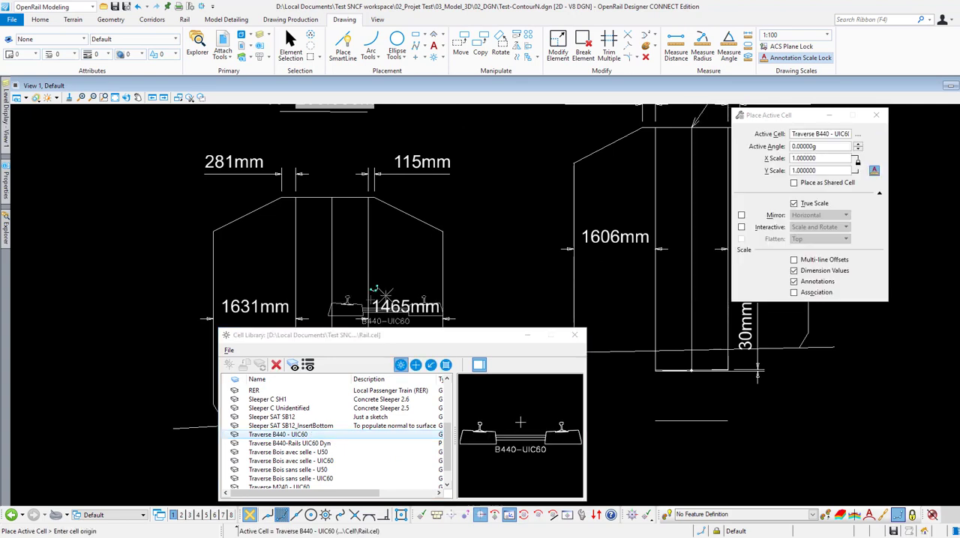
pyautogui.moveTo(369, 345); pyautogui.dragTo(767, 408)
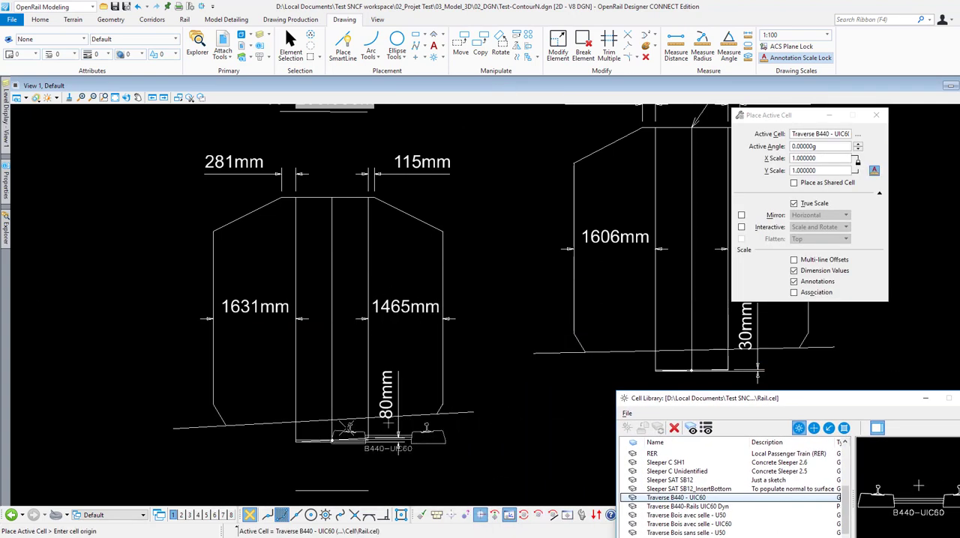
# Step: Place the B440 - UIC60 sleeper at the track centre of the 200 m contour, rotated to match its inclined lower line
pyautogui.scroll(2, 338, 426)
pyautogui.click(313, 413)
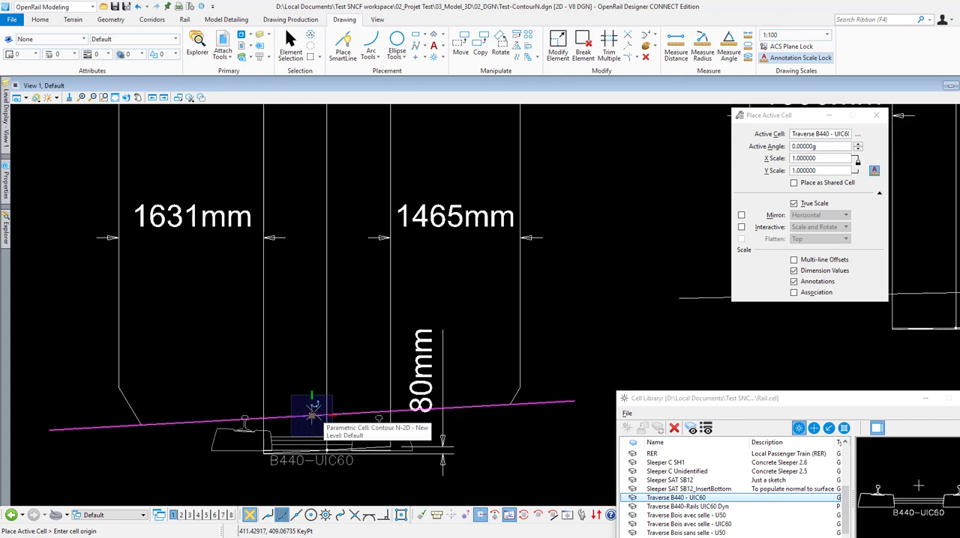
pyautogui.press('r')
pyautogui.press('e')
pyautogui.click(315, 415)
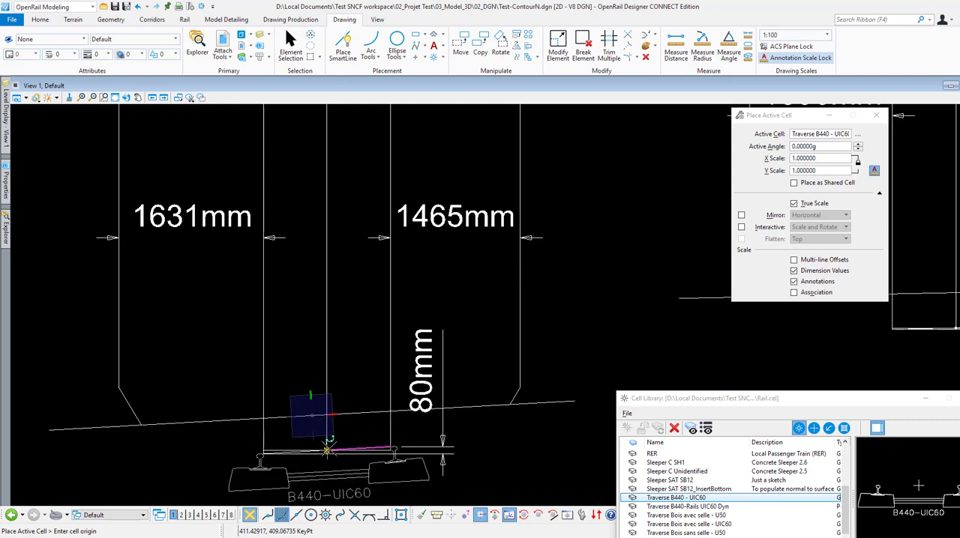
pyautogui.scroll(4, 327, 450)
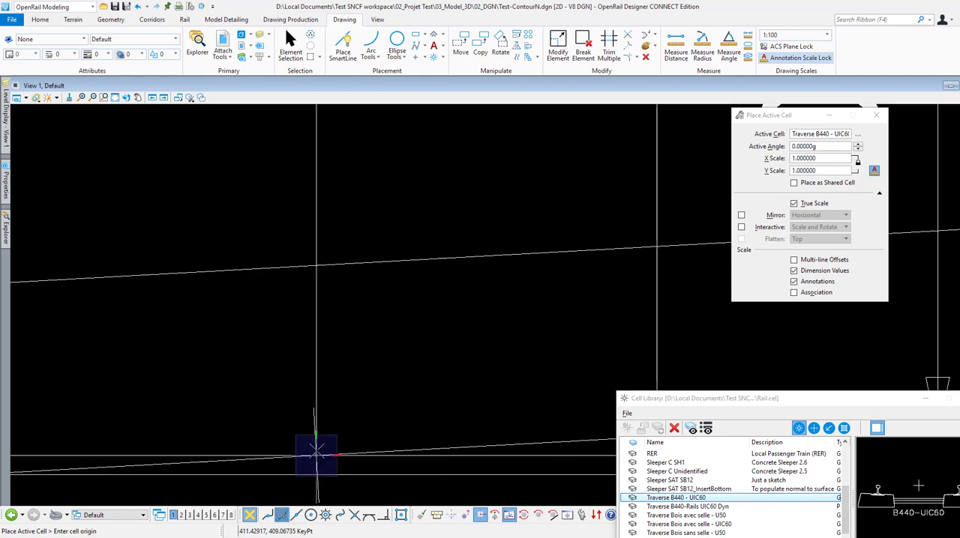
pyautogui.scroll(-4, 310, 403)
pyautogui.press('Escape')
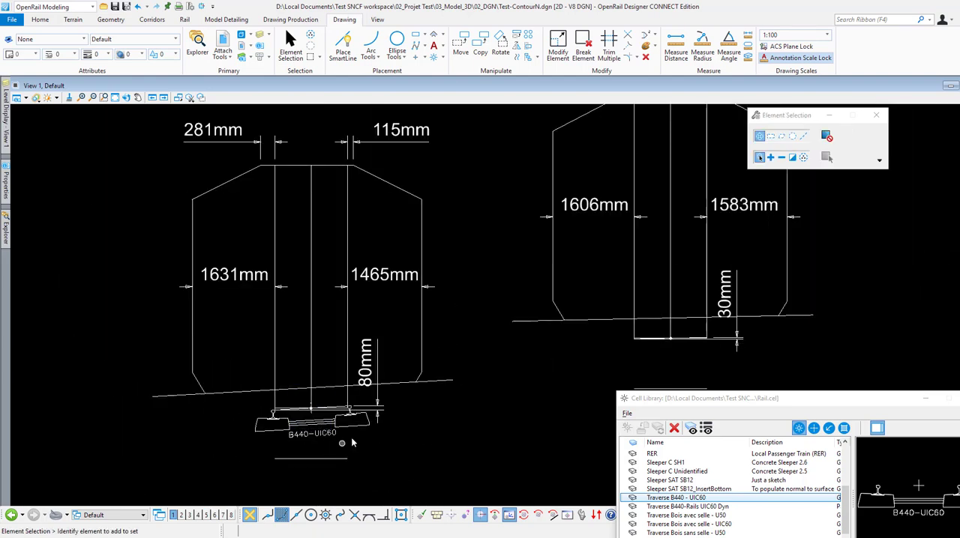
pyautogui.scroll(5, 354, 441)
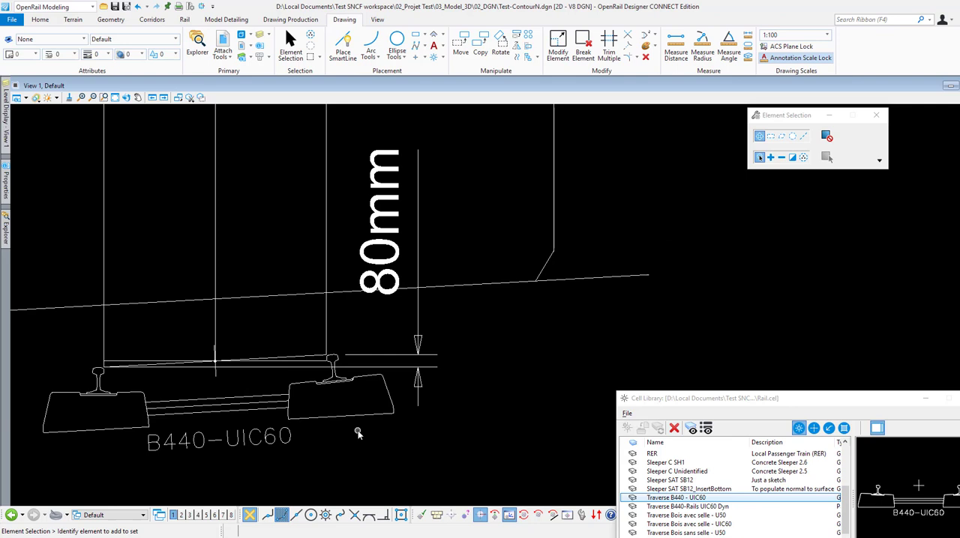
pyautogui.scroll(-6, 358, 434)
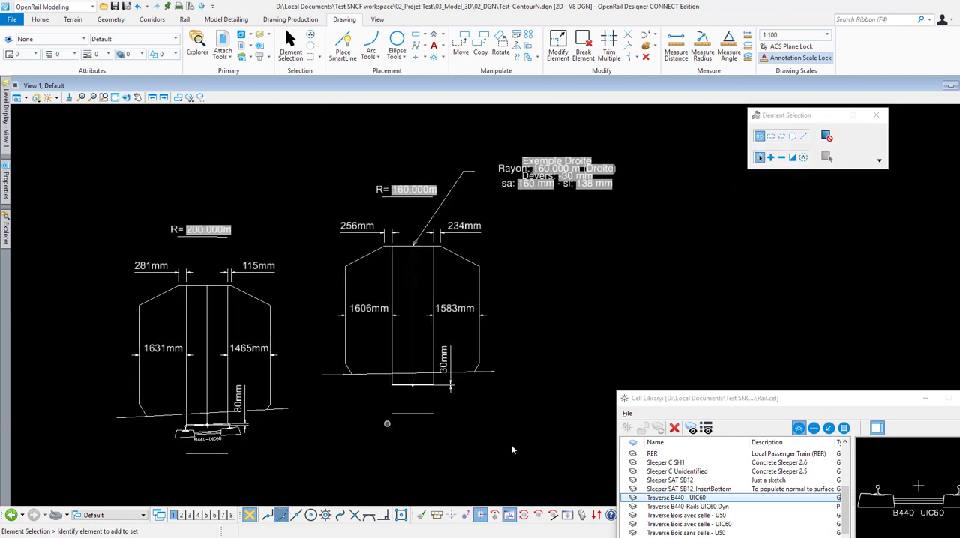
# Step: Place the Traverse Bois avec selle - U50 cell at the track centre of the 160 m contour, aligned with its cant
pyautogui.click(691, 516)
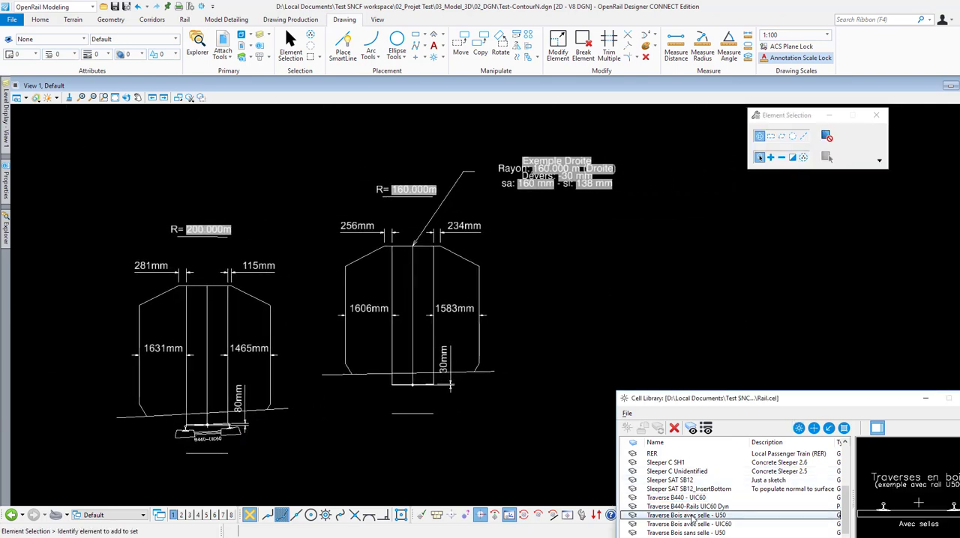
pyautogui.doubleClick(690, 516)
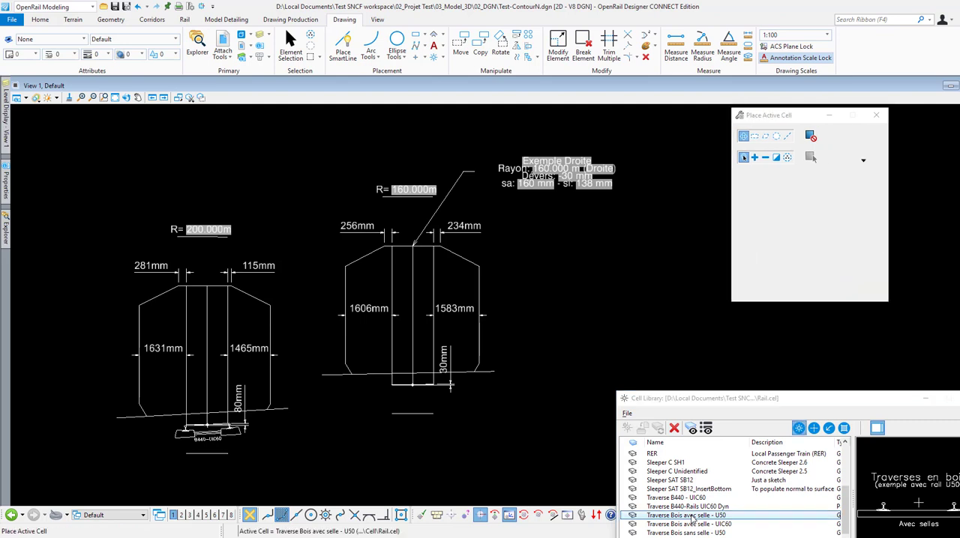
pyautogui.scroll(2, 445, 413)
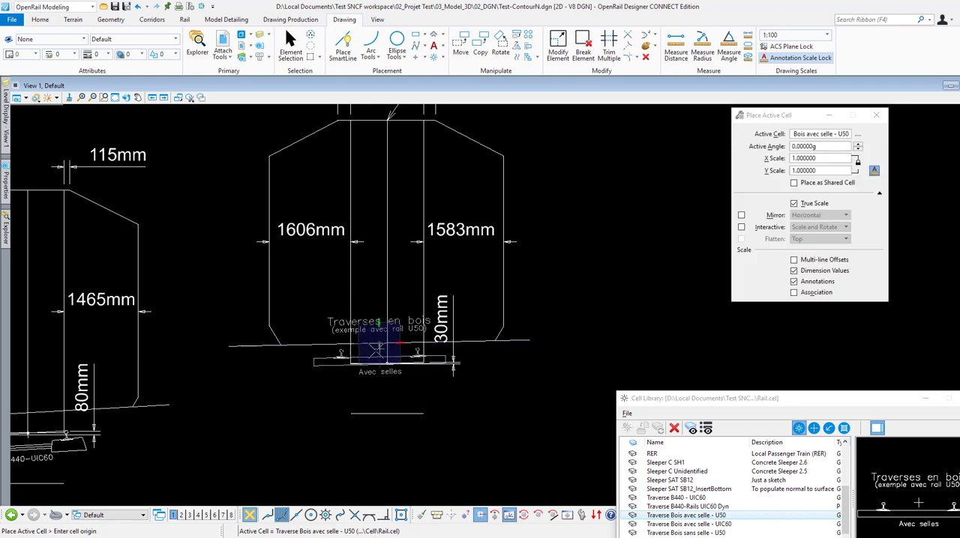
pyautogui.scroll(4, 378, 347)
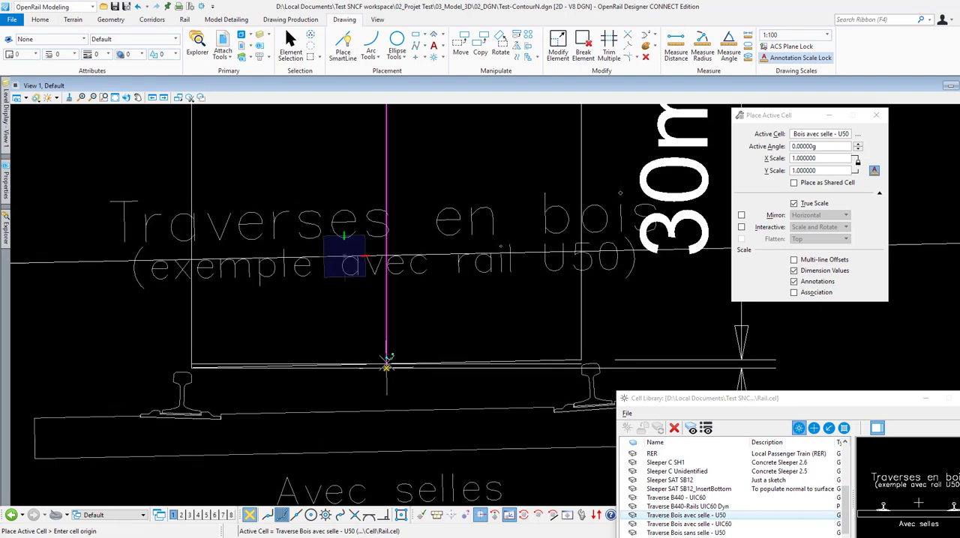
pyautogui.scroll(4, 386, 366)
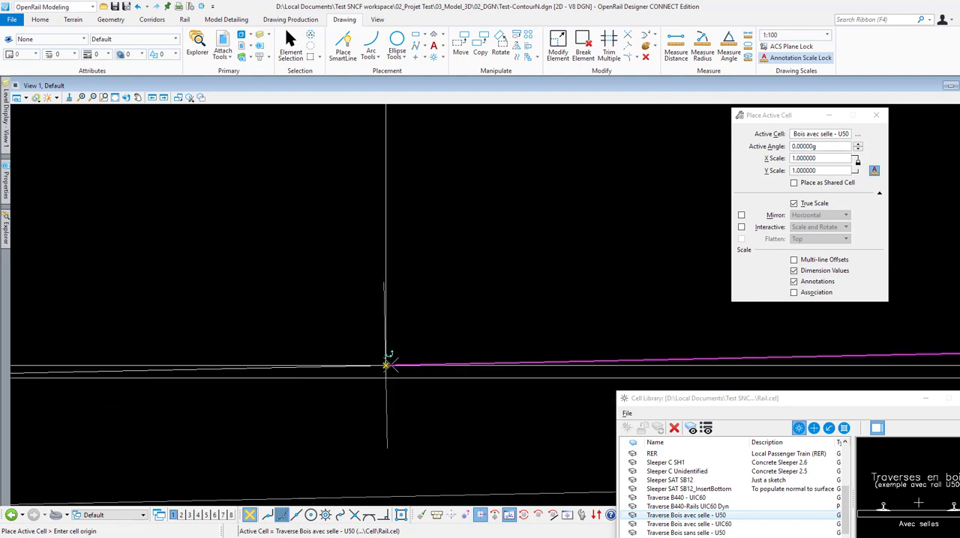
pyautogui.click(387, 365)
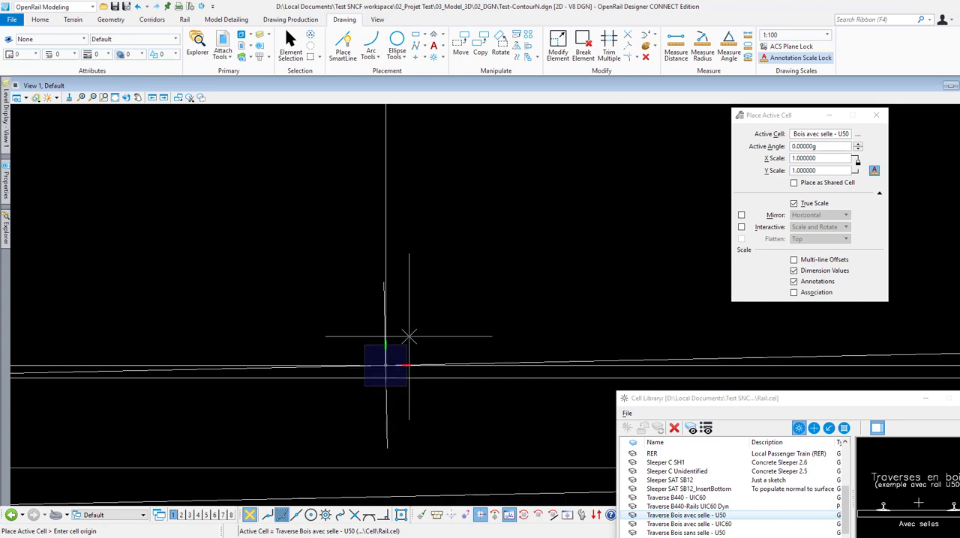
pyautogui.press('Escape')
pyautogui.scroll(-4, 405, 338)
pyautogui.scroll(3, 293, 350)
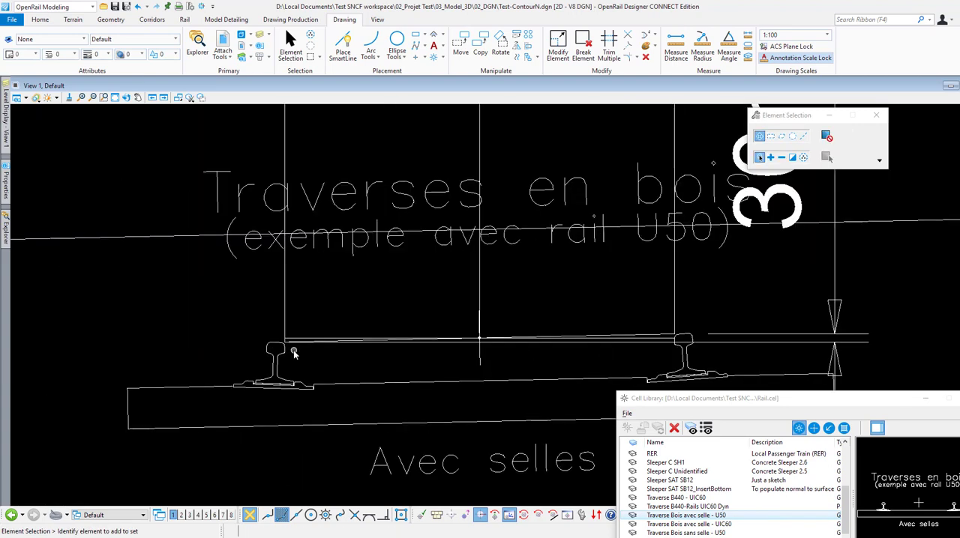
pyautogui.moveTo(620, 335); pyautogui.dragTo(470, 334, button='middle')
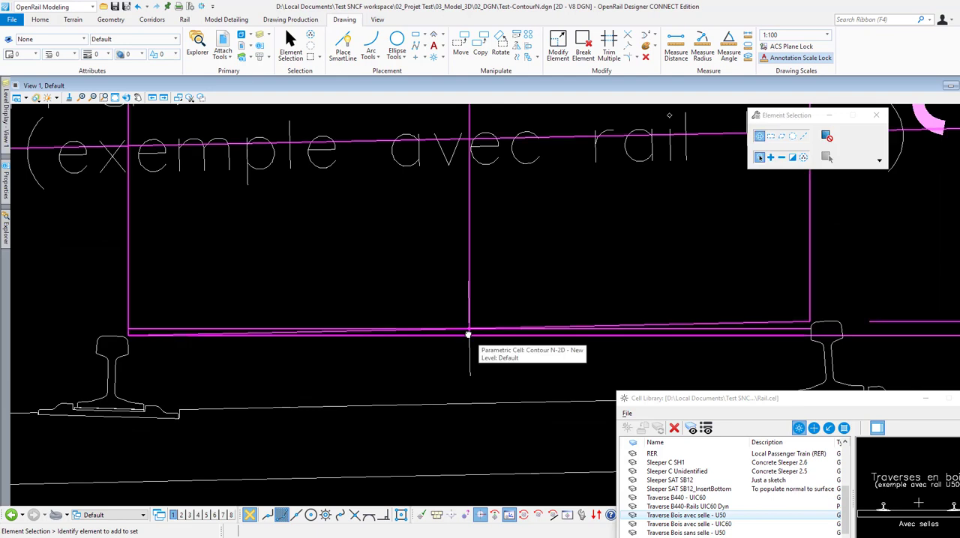
pyautogui.scroll(-6, 468, 334)
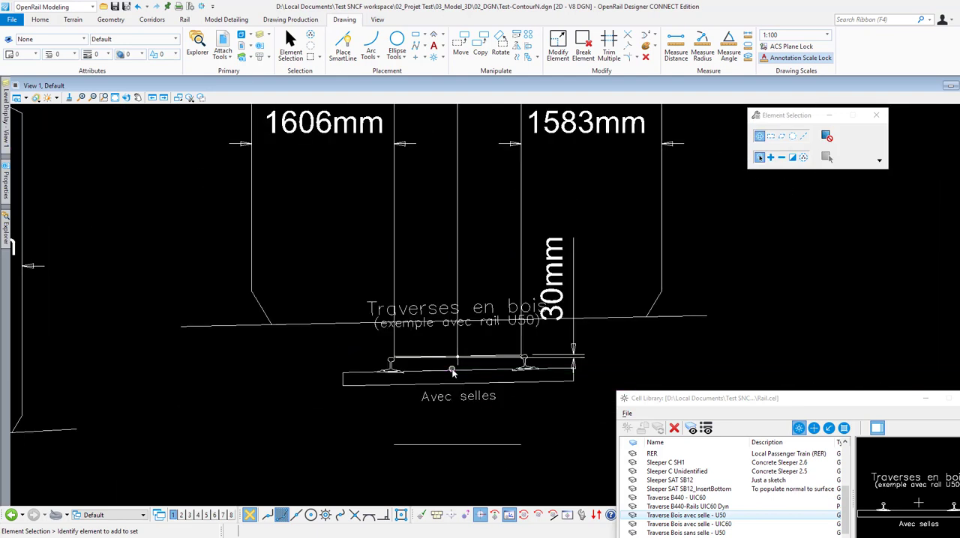
# Step: Turn off the display of the GabaritN_Construction level in View 1
pyautogui.moveTo(5, 104)
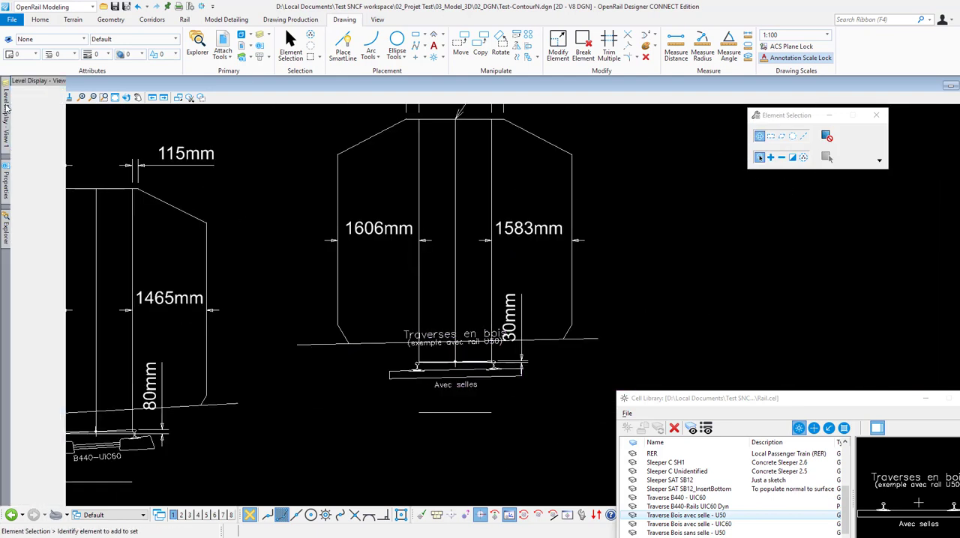
pyautogui.click(45, 258)
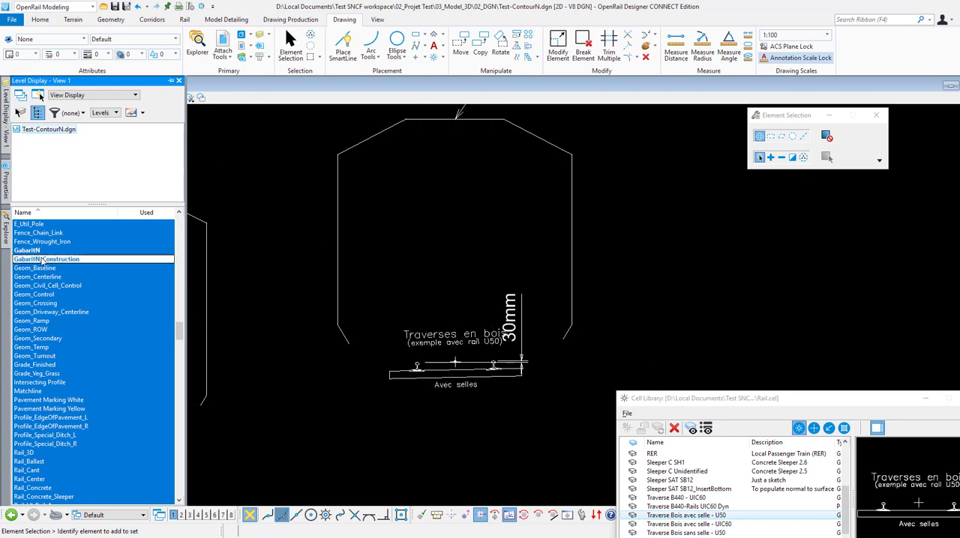
pyautogui.press('Escape')
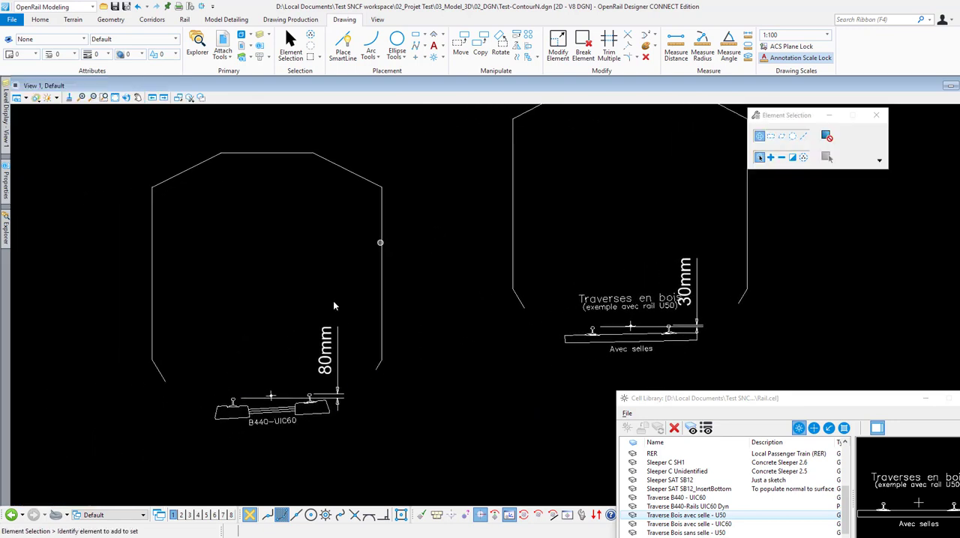